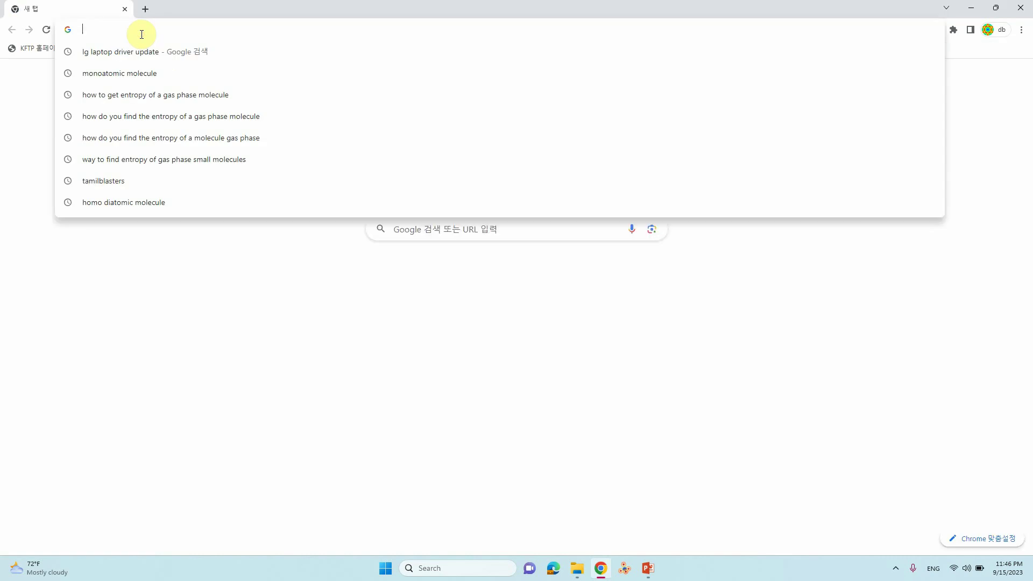
pyautogui.write('cccbdb.nist.gov')
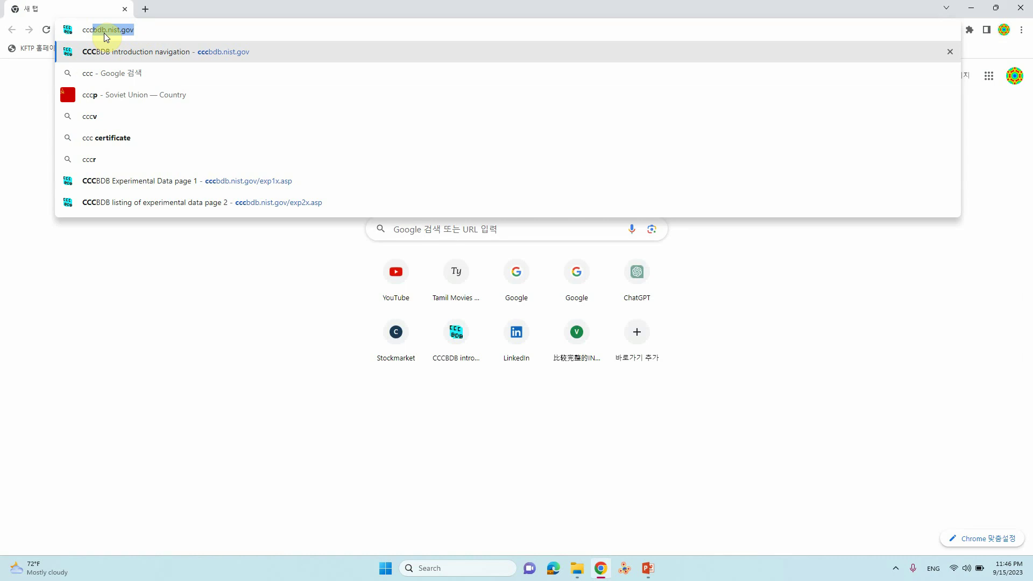
# Go to cccbdb.nist.gov and look up experimental properties for O2, keeping the ground-state entry
pyautogui.press('Return')
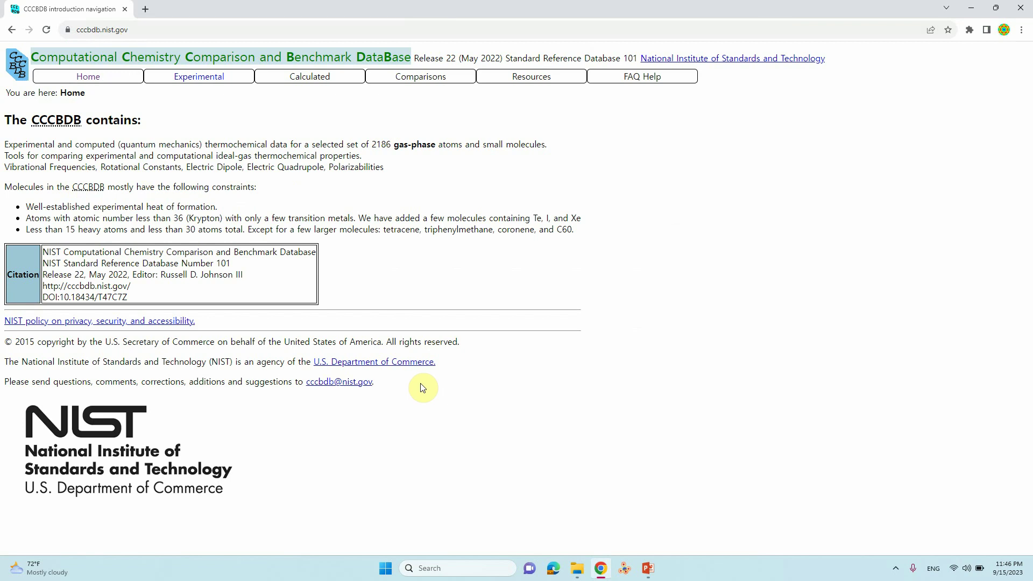
pyautogui.moveTo(198, 76)
pyautogui.click(205, 95)
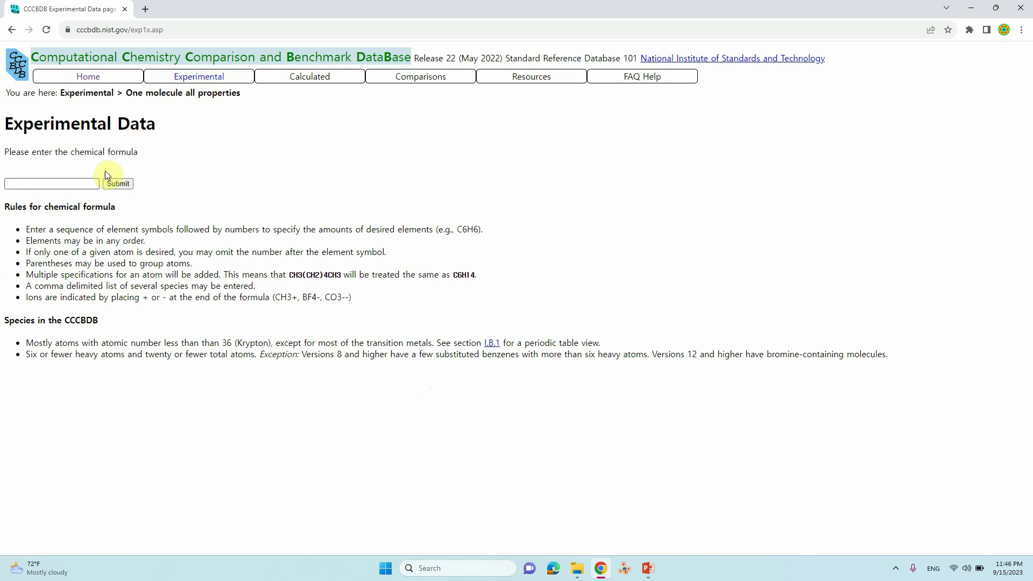
pyautogui.click(75, 183)
pyautogui.write('O2')
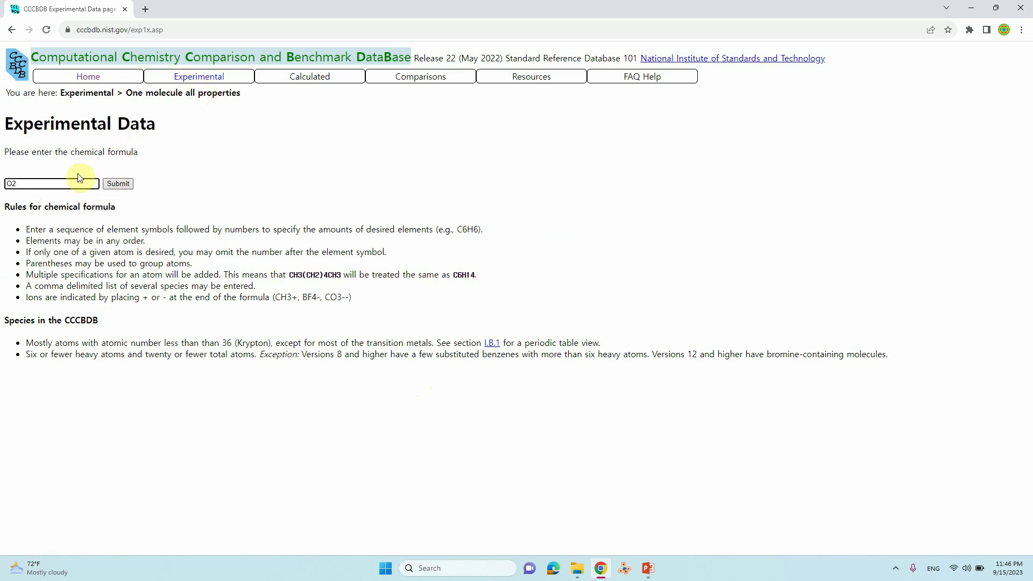
pyautogui.click(114, 185)
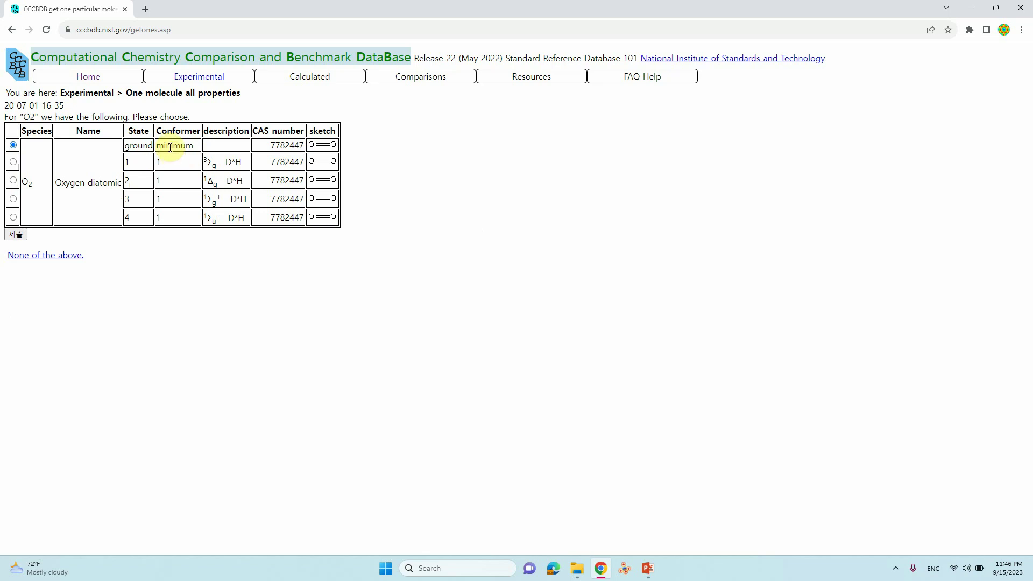
pyautogui.click(21, 236)
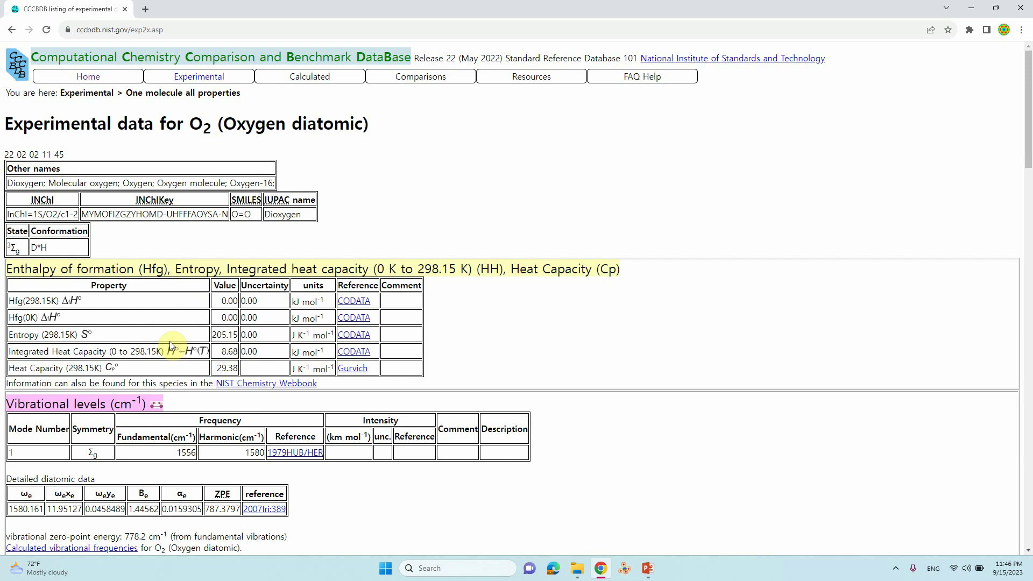
# Highlight O2's fundamental frequency 1556 and harmonic 1580, then go back to the formula page
pyautogui.moveTo(5, 125); pyautogui.dragTo(379, 133)
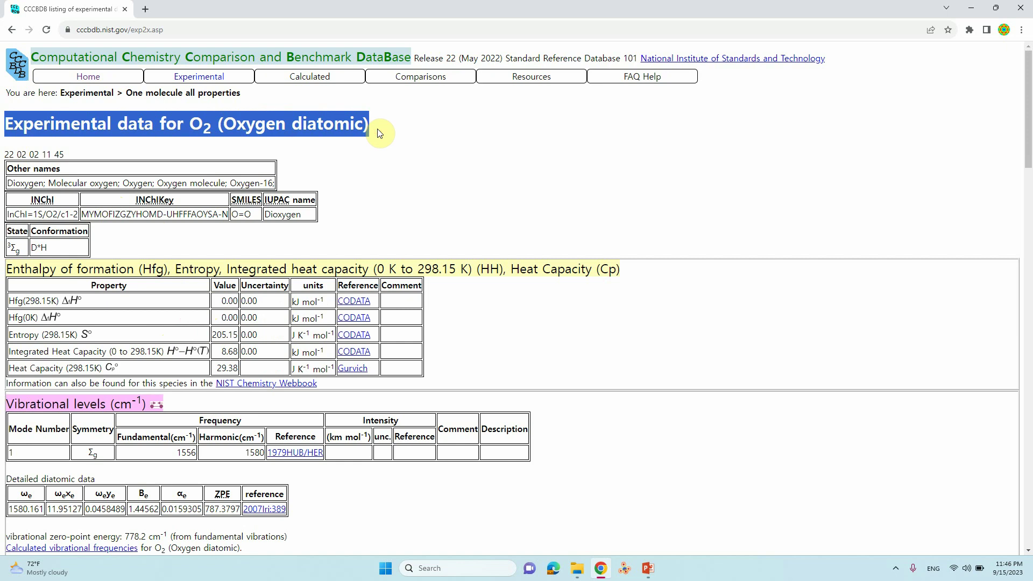
pyautogui.scroll(-1, 166, 214)
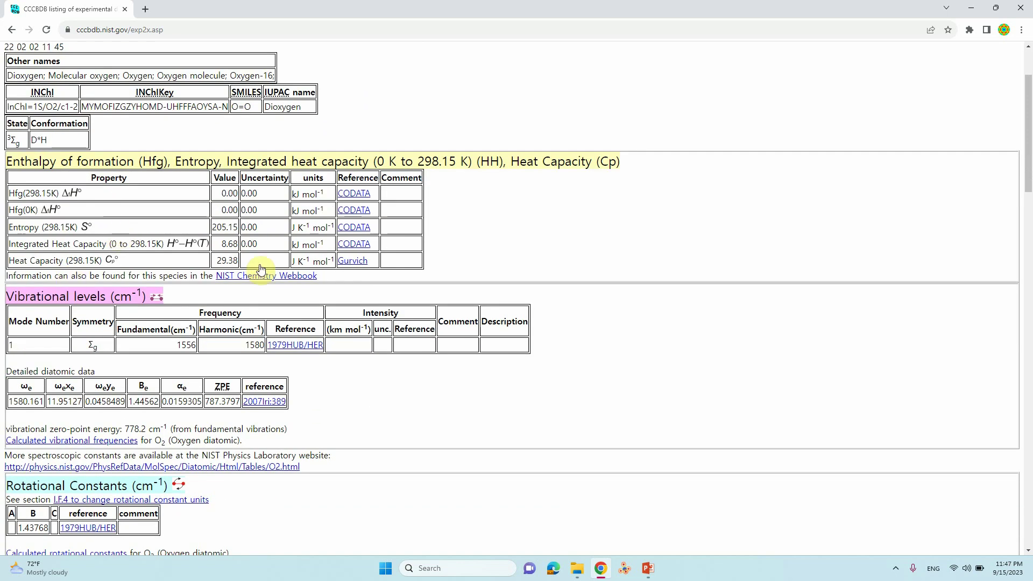
pyautogui.scroll(-1, 92, 254)
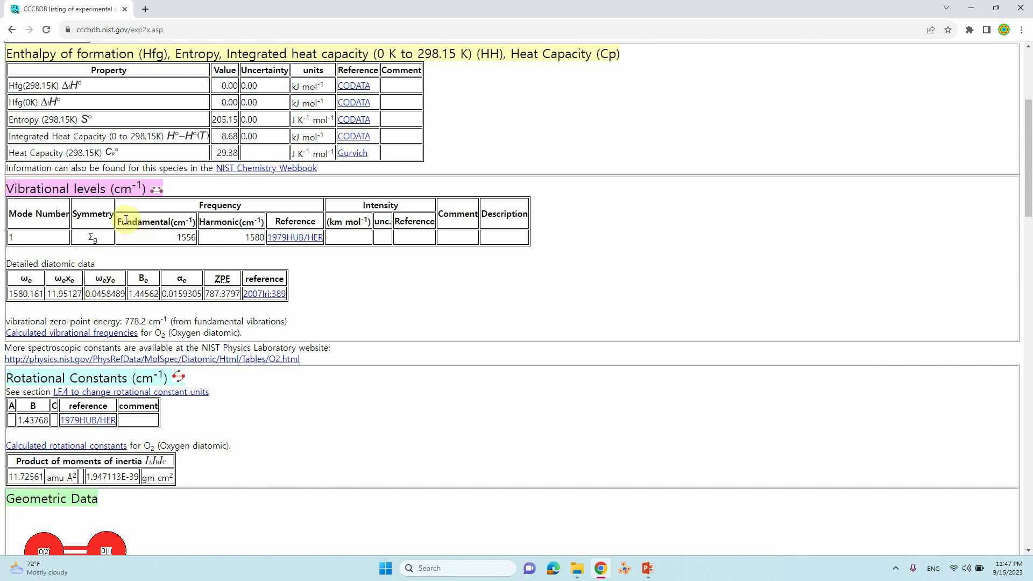
pyautogui.moveTo(118, 221); pyautogui.dragTo(267, 223)
pyautogui.click(199, 221)
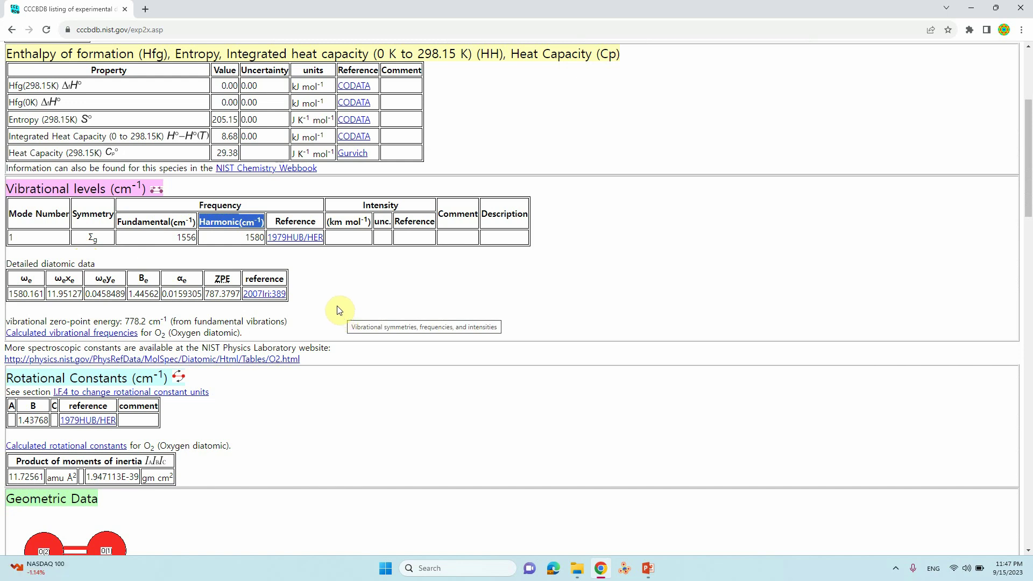
pyautogui.moveTo(244, 237); pyautogui.dragTo(264, 239)
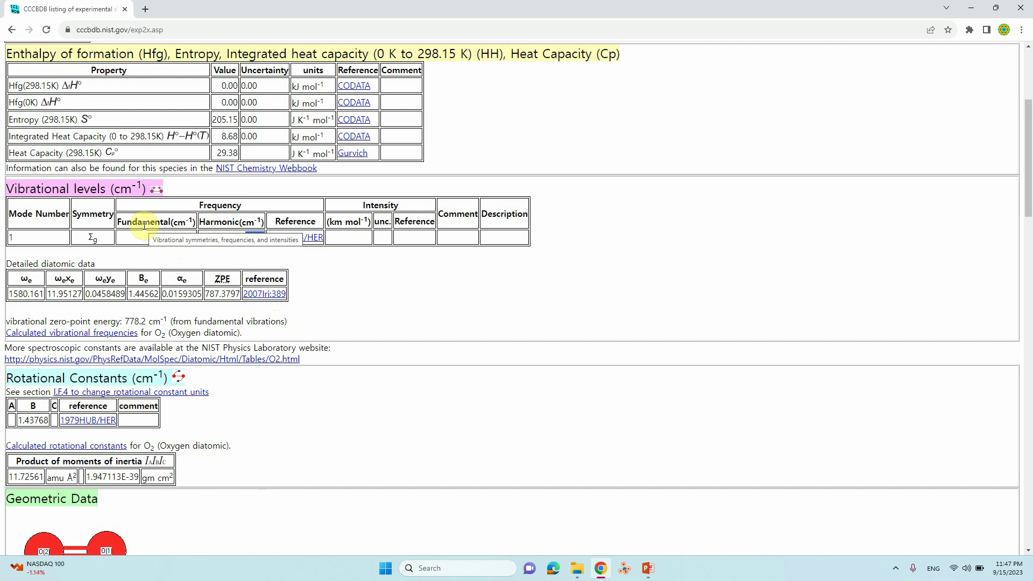
pyautogui.doubleClick(180, 238)
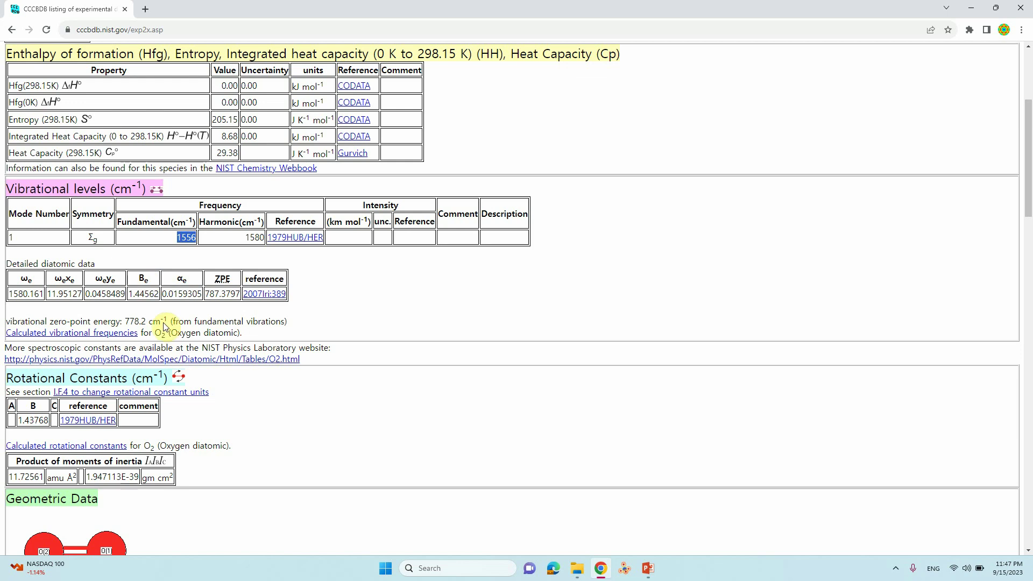
pyautogui.scroll(-2, 243, 329)
pyautogui.scroll(1, 244, 328)
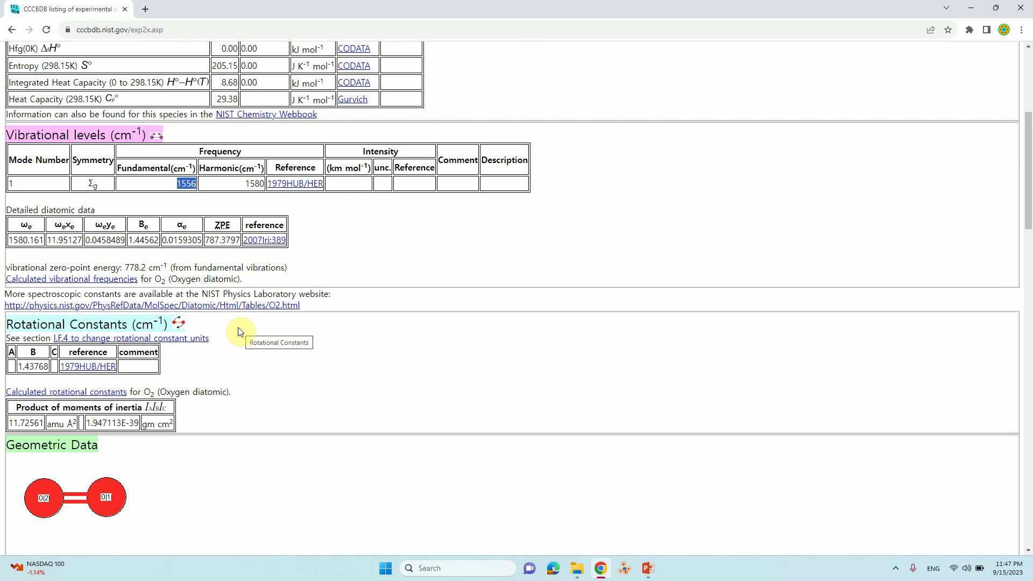
pyautogui.scroll(1, 239, 331)
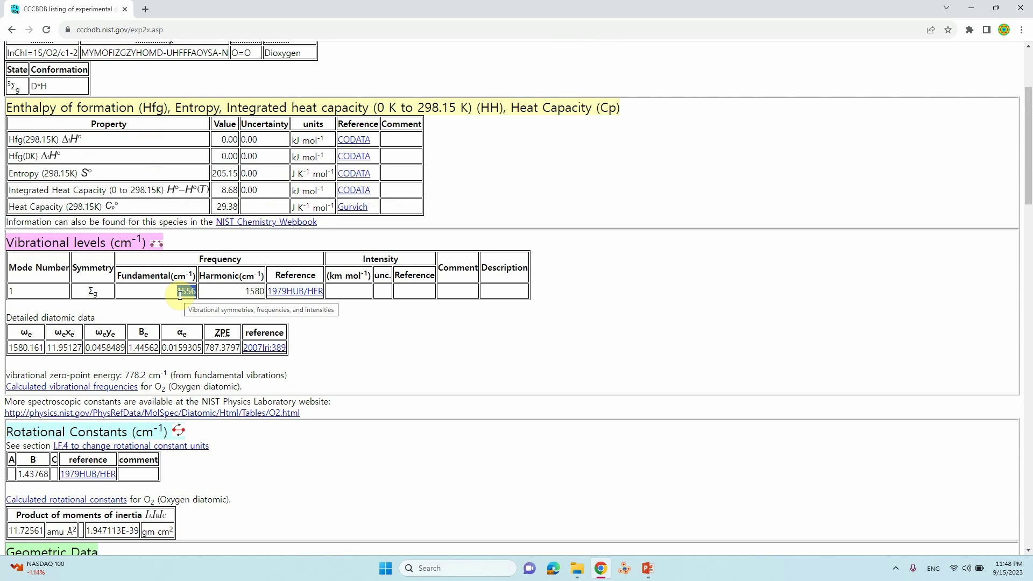
pyautogui.scroll(3, 185, 292)
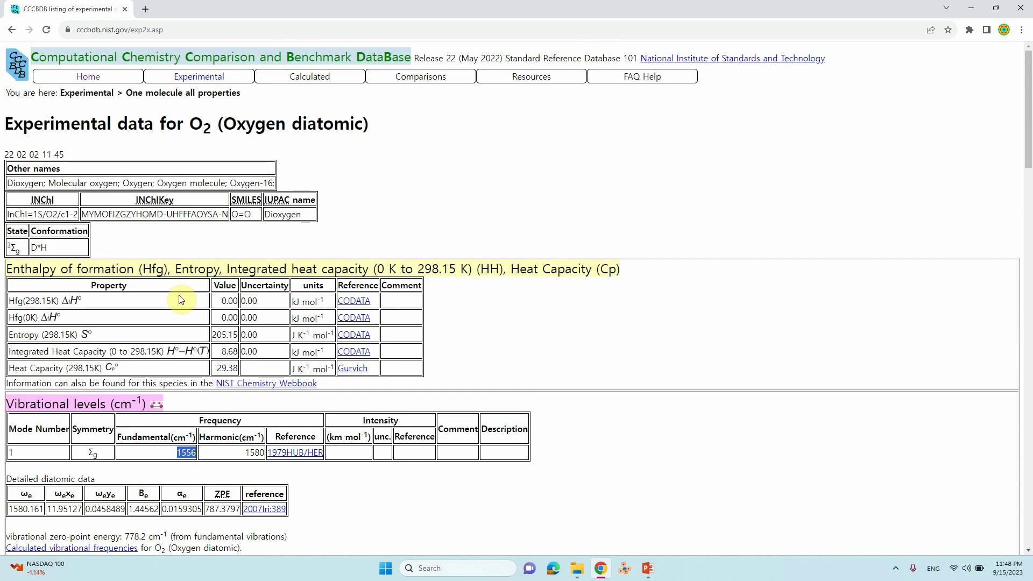
pyautogui.hotkey('alt', 'Left')
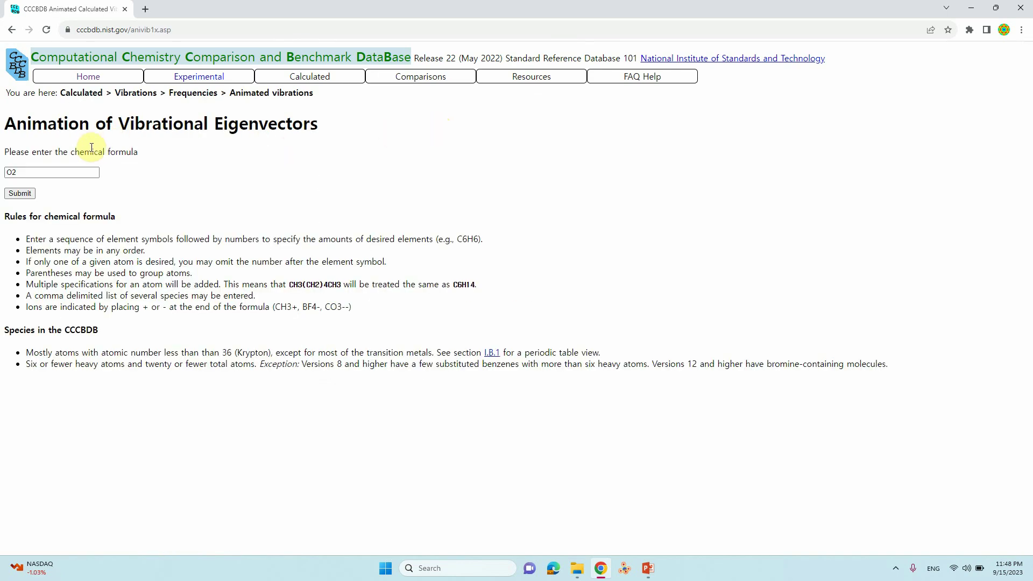
pyautogui.moveTo(198, 77)
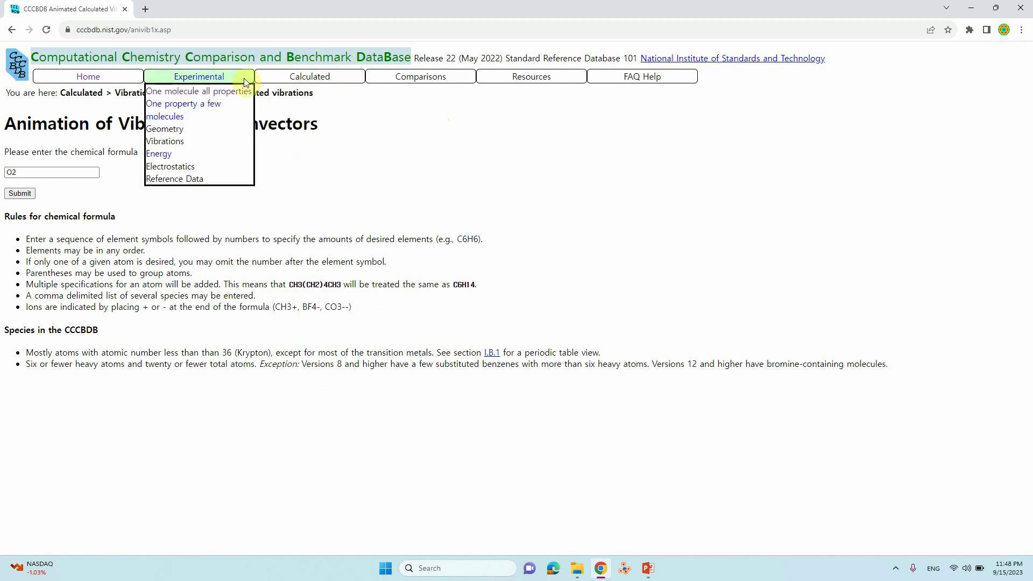
pyautogui.click(189, 98)
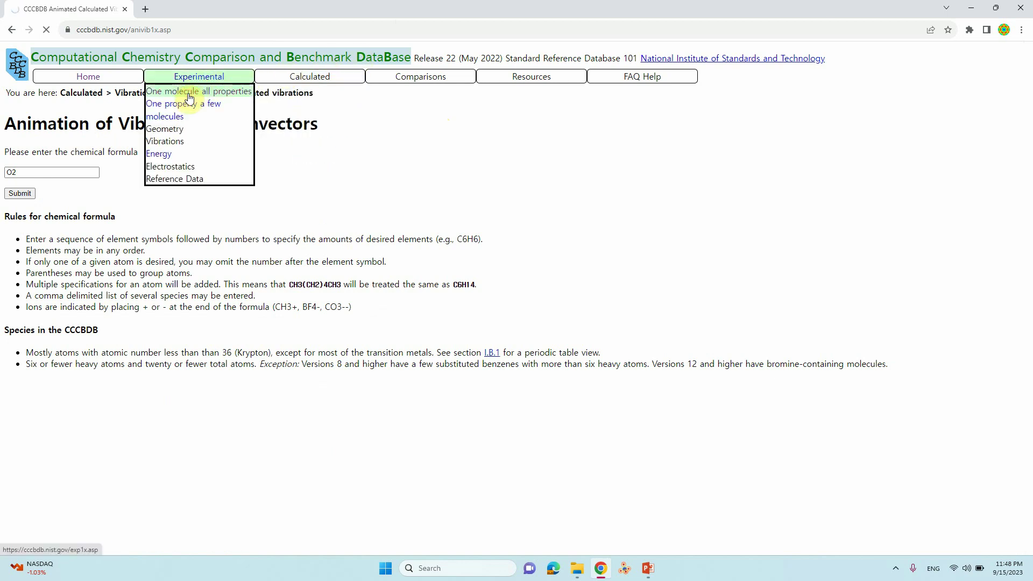
pyautogui.moveTo(40, 183); pyautogui.dragTo(2, 184)
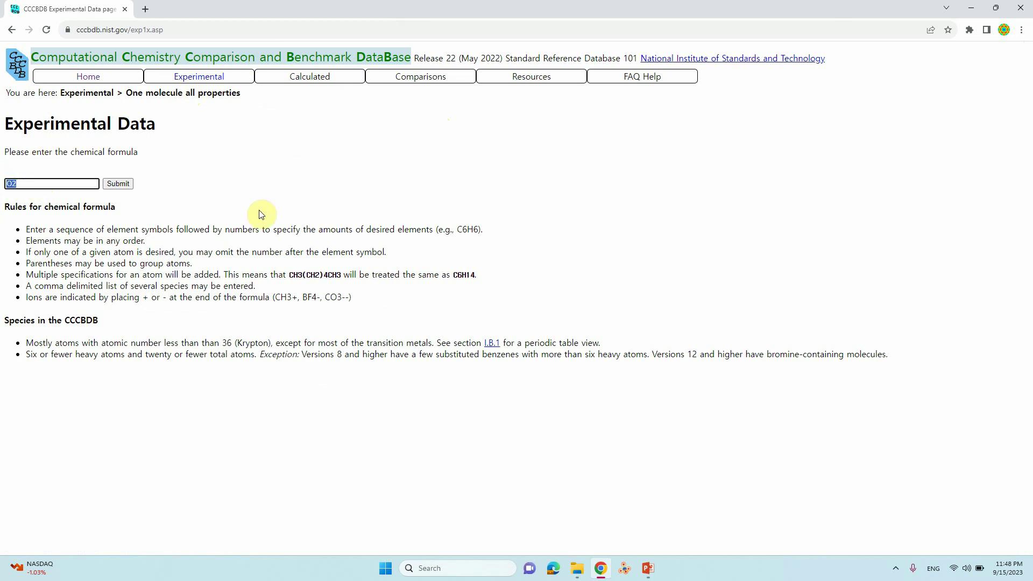
pyautogui.write('CO2')
pyautogui.click(119, 185)
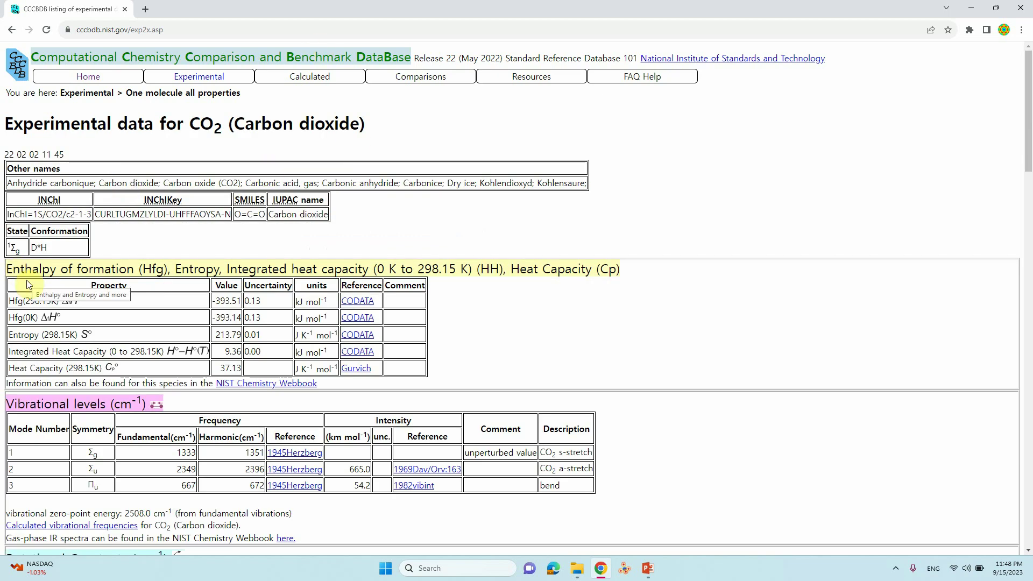
pyautogui.scroll(-2, 214, 237)
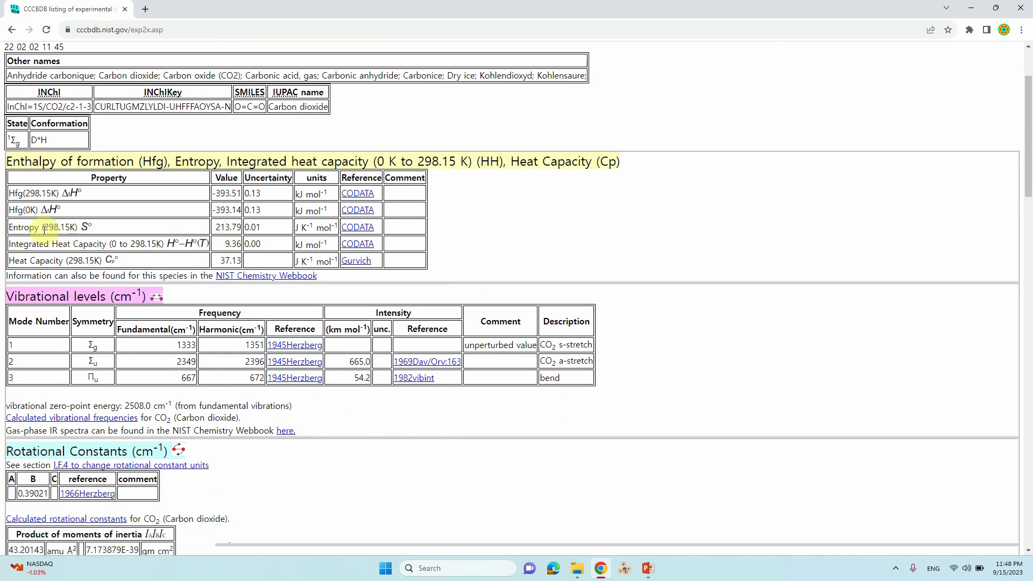
pyautogui.moveTo(25, 227); pyautogui.dragTo(214, 252)
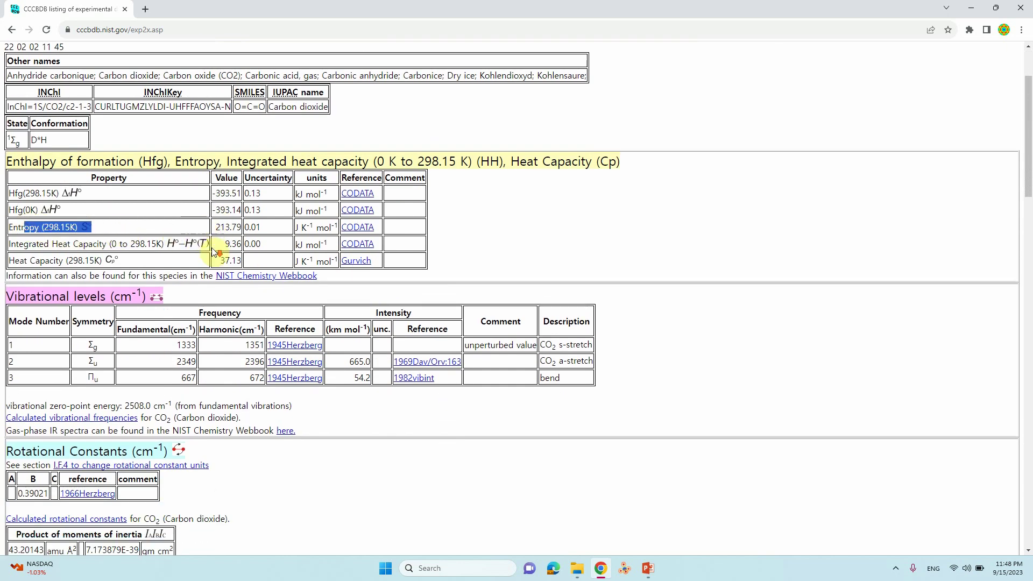
pyautogui.scroll(-2, 215, 252)
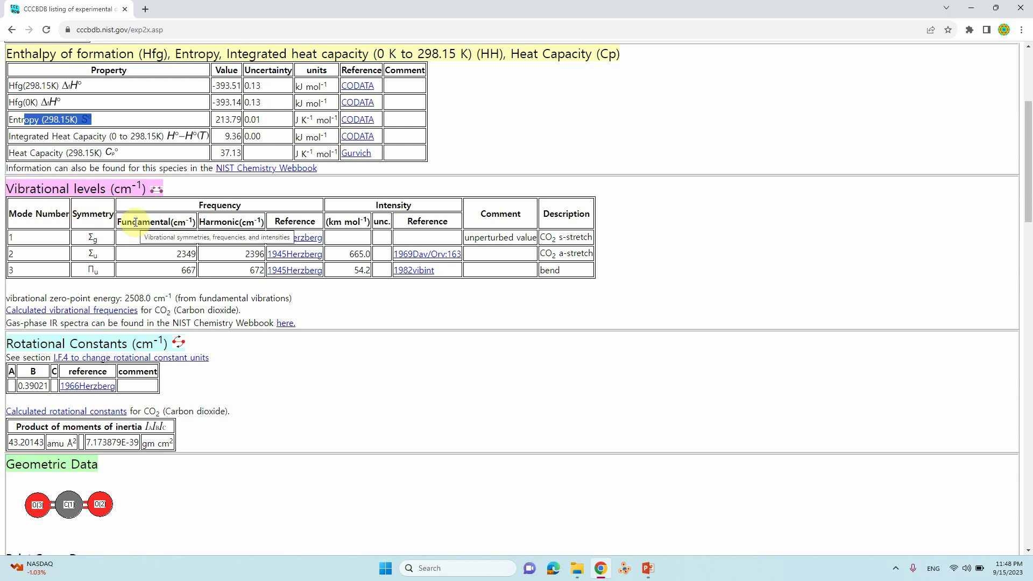
pyautogui.moveTo(130, 222); pyautogui.dragTo(212, 223)
pyautogui.click(215, 223)
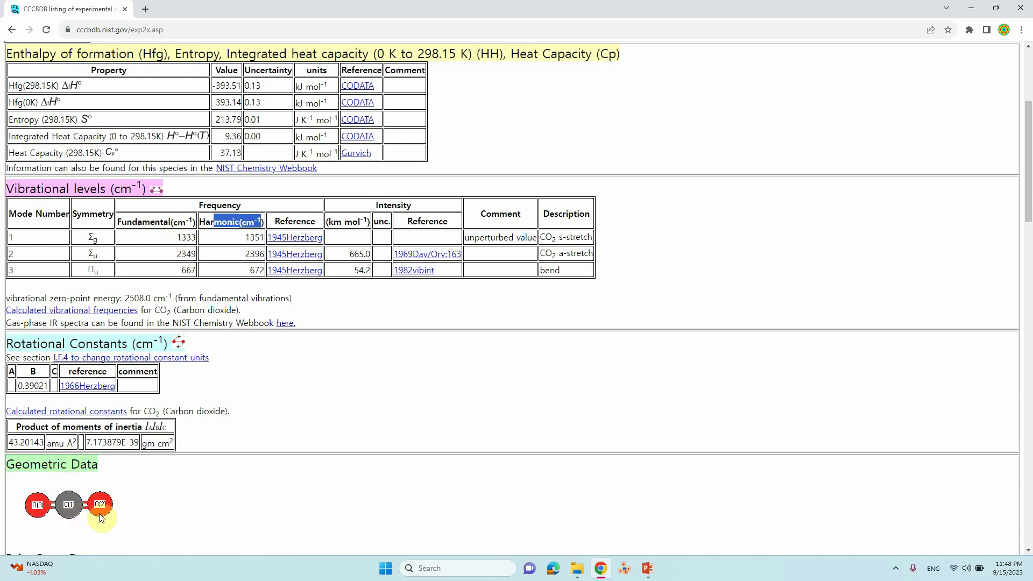
pyautogui.moveTo(179, 237); pyautogui.dragTo(185, 270)
pyautogui.click(186, 272)
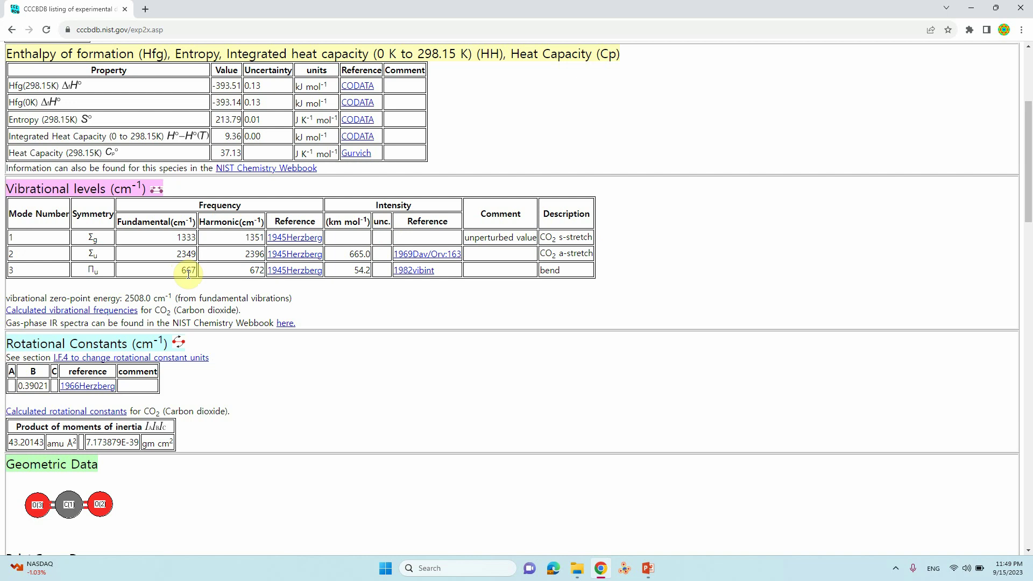
pyautogui.scroll(3, 185, 334)
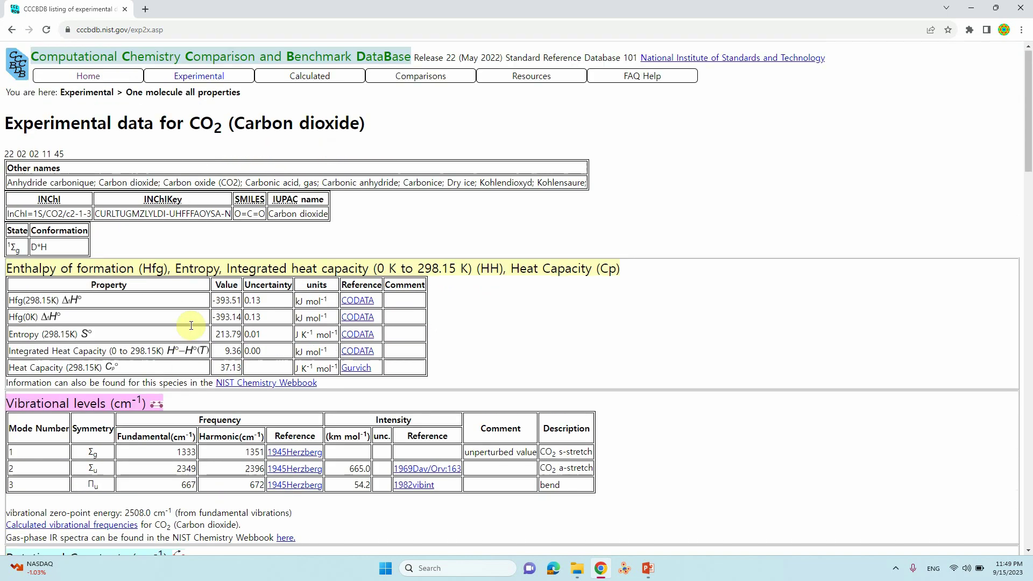
# Replace CO2 with H2O in the formula box and submit the lookup
pyautogui.click(10, 31)
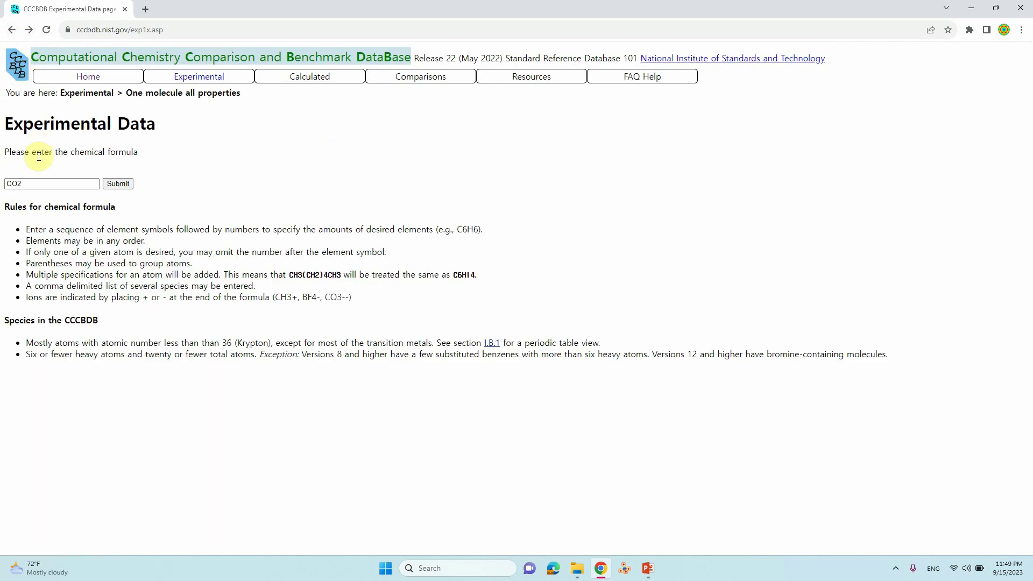
pyautogui.moveTo(33, 184); pyautogui.dragTo(3, 183)
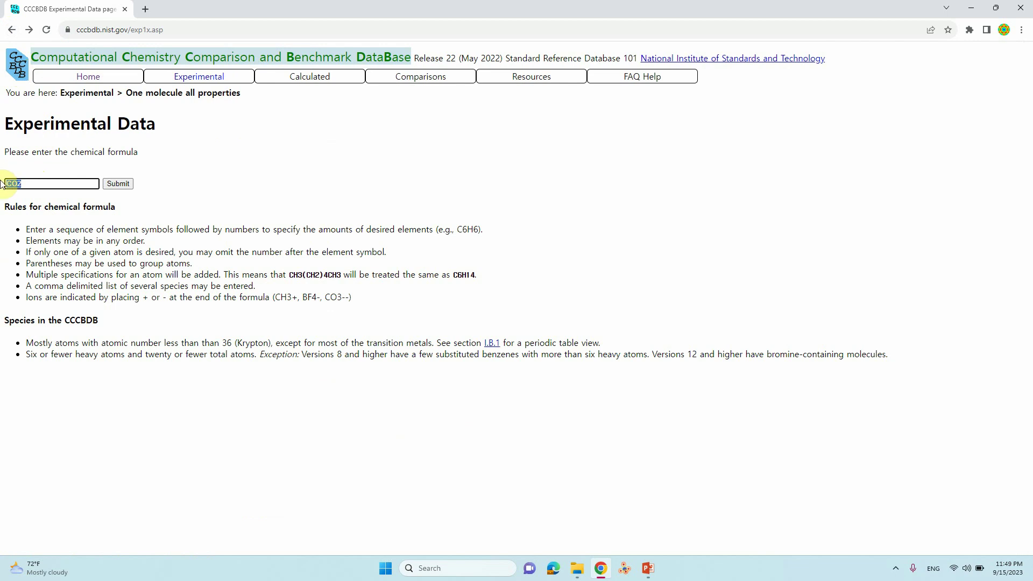
pyautogui.write('H2O')
pyautogui.click(115, 185)
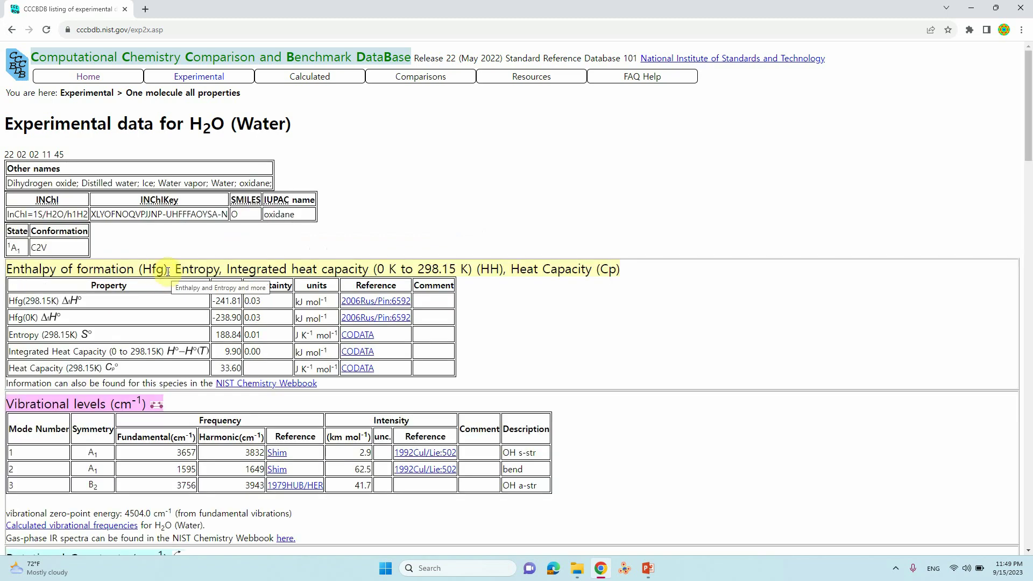
pyautogui.scroll(-2, 169, 258)
pyautogui.scroll(-1, 171, 250)
pyautogui.scroll(-2, 177, 244)
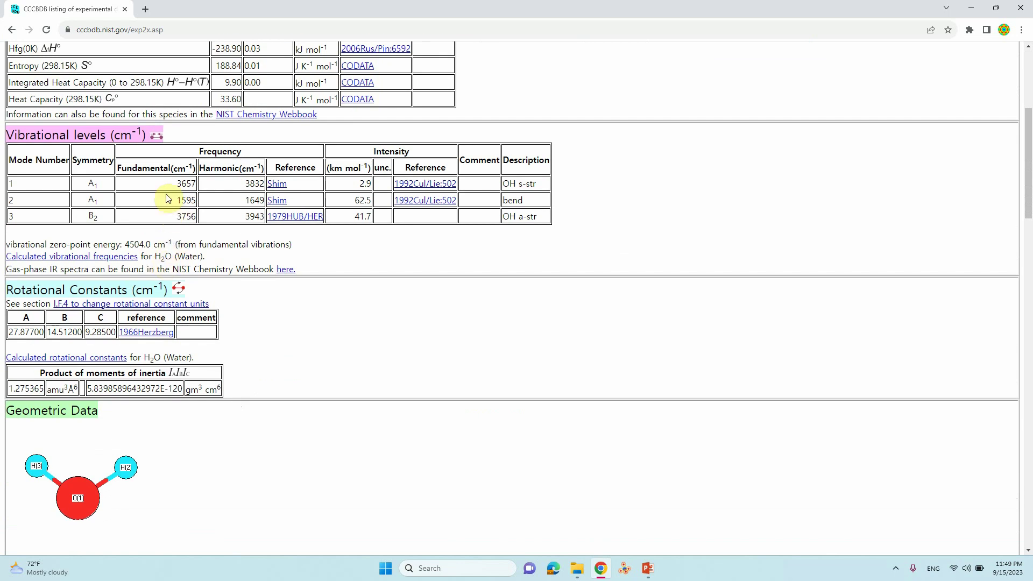
# Review water's fundamental frequency values, then return to the Experimental formula entry page
pyautogui.moveTo(183, 183); pyautogui.dragTo(184, 216)
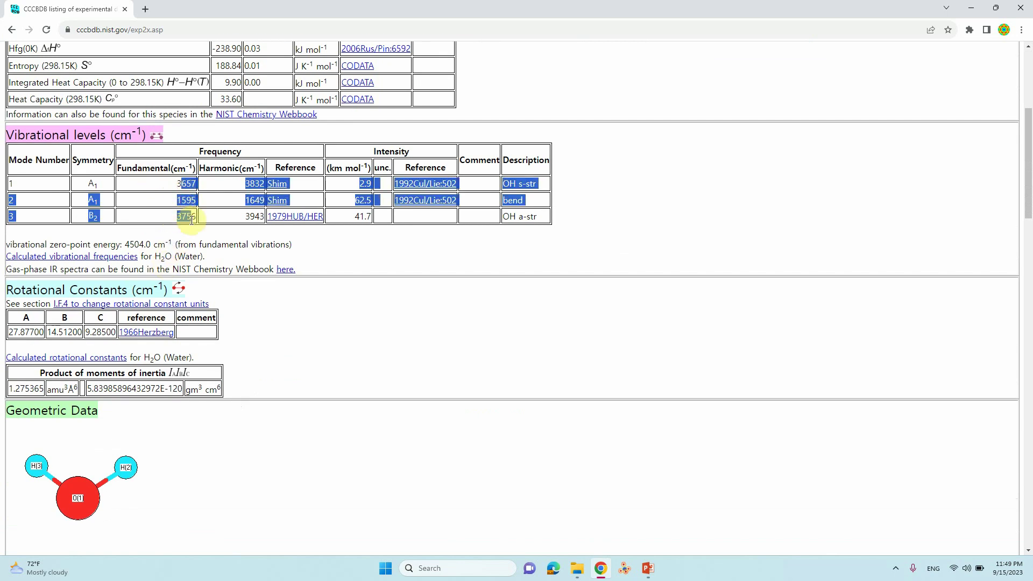
pyautogui.click(177, 185)
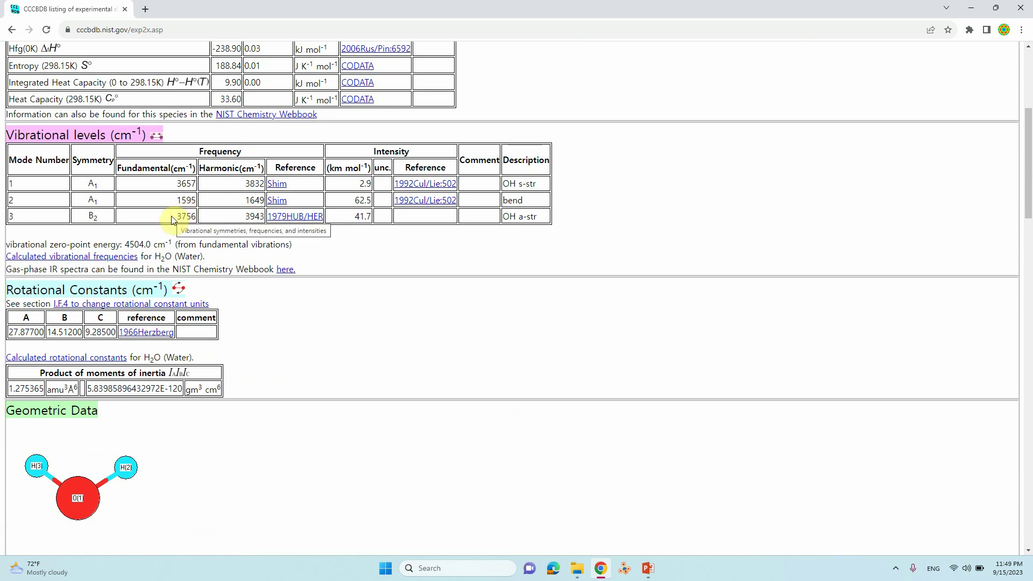
pyautogui.scroll(-2, 161, 339)
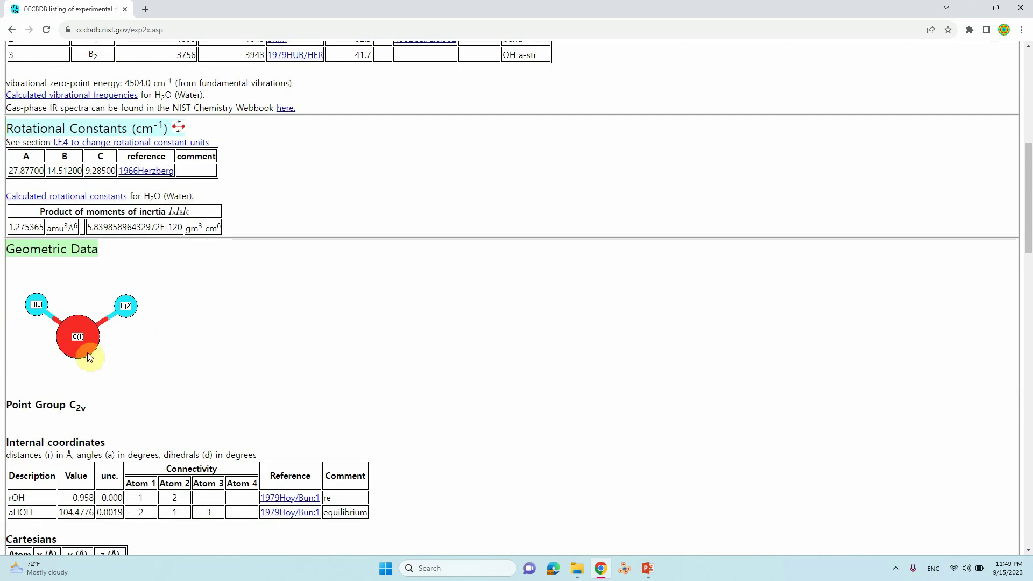
pyautogui.scroll(-2, 157, 339)
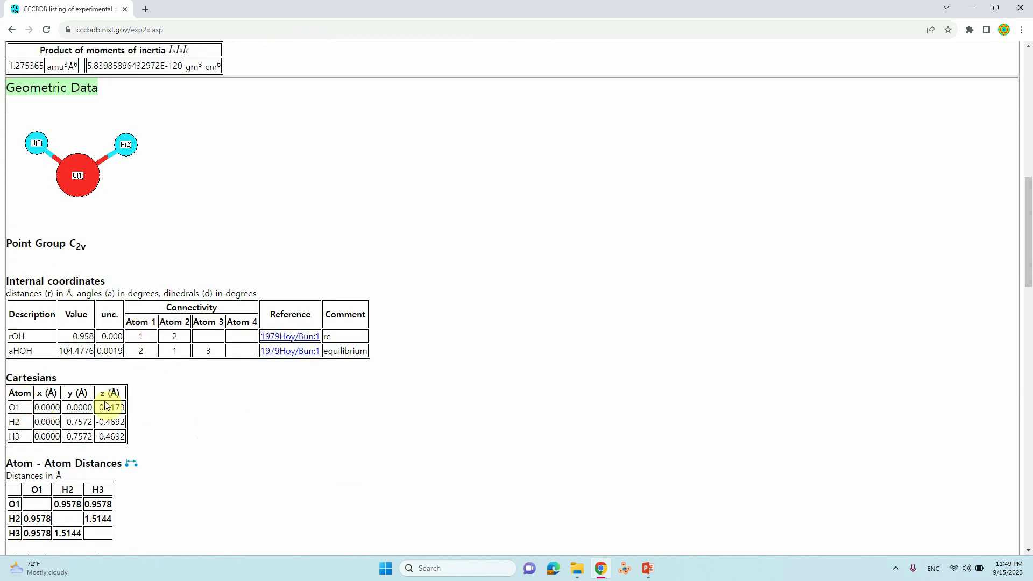
pyautogui.scroll(4, 122, 415)
pyautogui.scroll(3, 196, 291)
pyautogui.scroll(1, 195, 290)
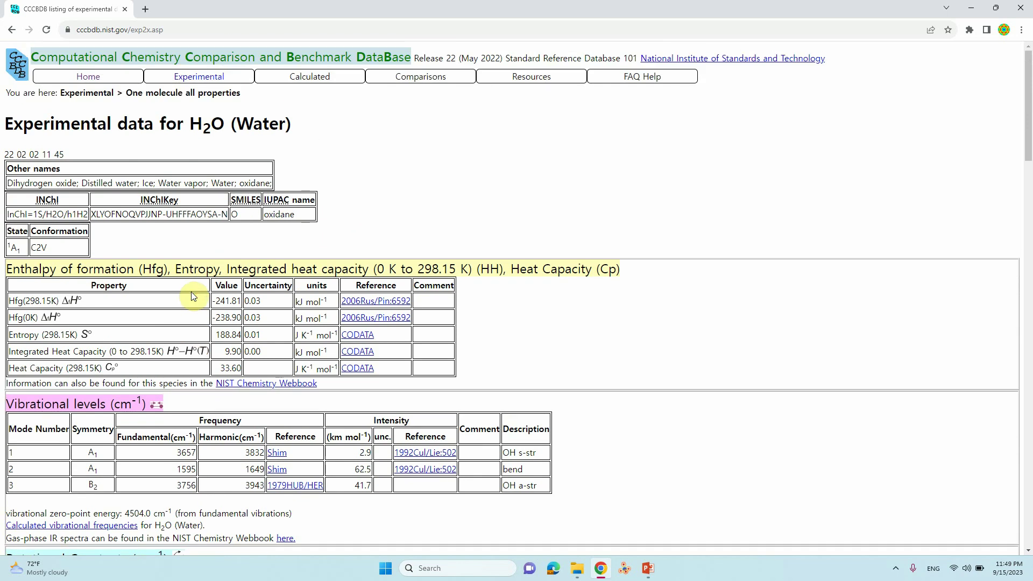
pyautogui.click(190, 96)
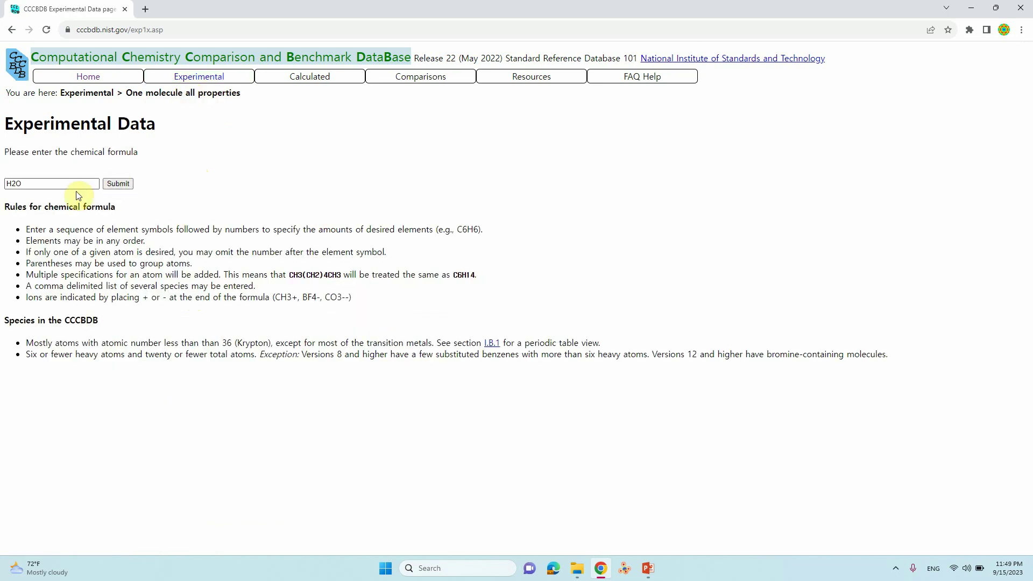
# Replace H2O with H2S in the formula field and submit to load the hydrogen sulfide data page
pyautogui.moveTo(11, 184); pyautogui.dragTo(50, 181)
pyautogui.write('H1')
pyautogui.press('BackSpace')
pyautogui.write('2S')
pyautogui.click(112, 185)
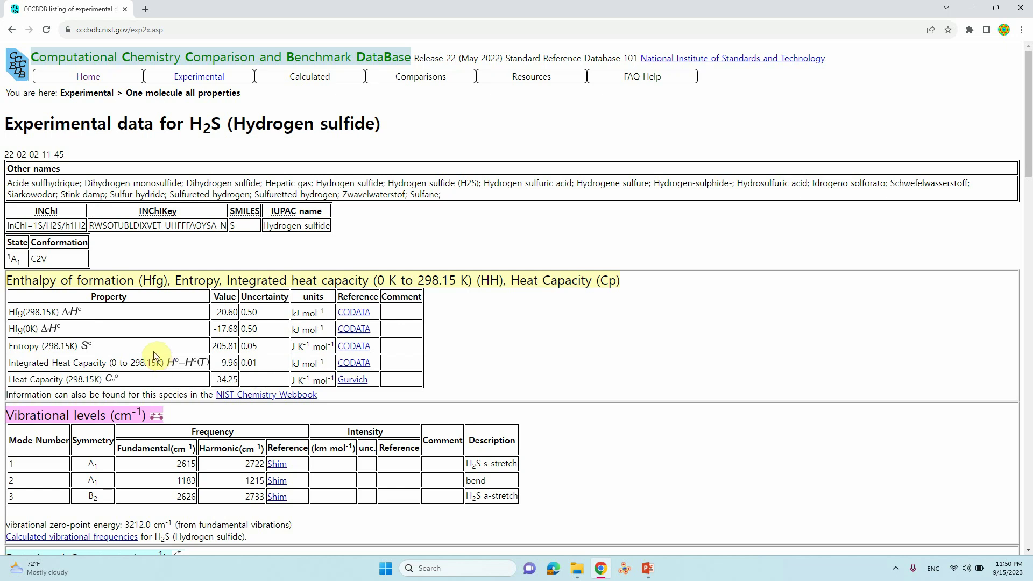
pyautogui.scroll(-2, 153, 357)
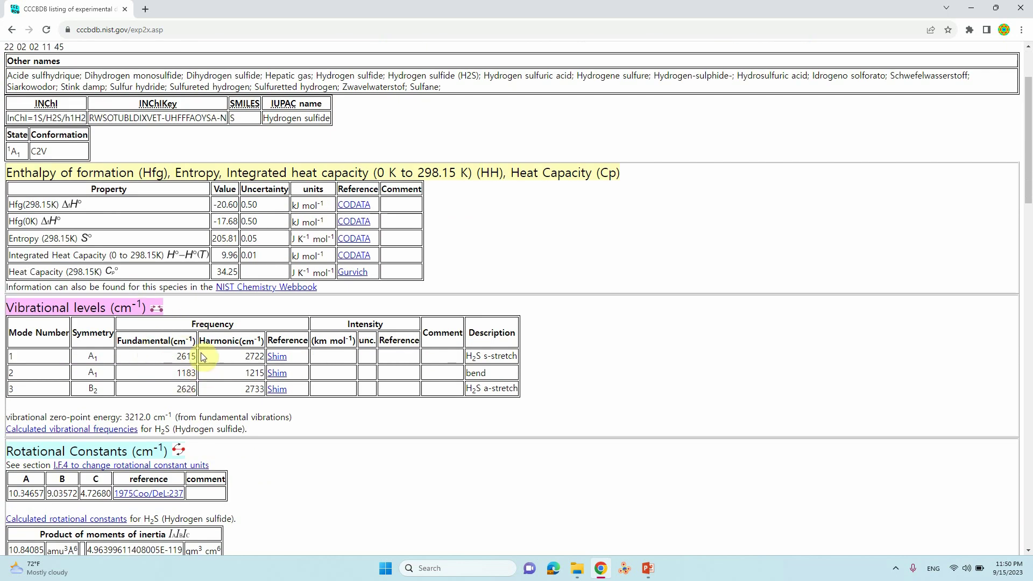
pyautogui.scroll(-3, 202, 357)
pyautogui.scroll(-1, 233, 364)
pyautogui.scroll(4, 234, 364)
pyautogui.scroll(-8, 147, 422)
pyautogui.scroll(2, 113, 299)
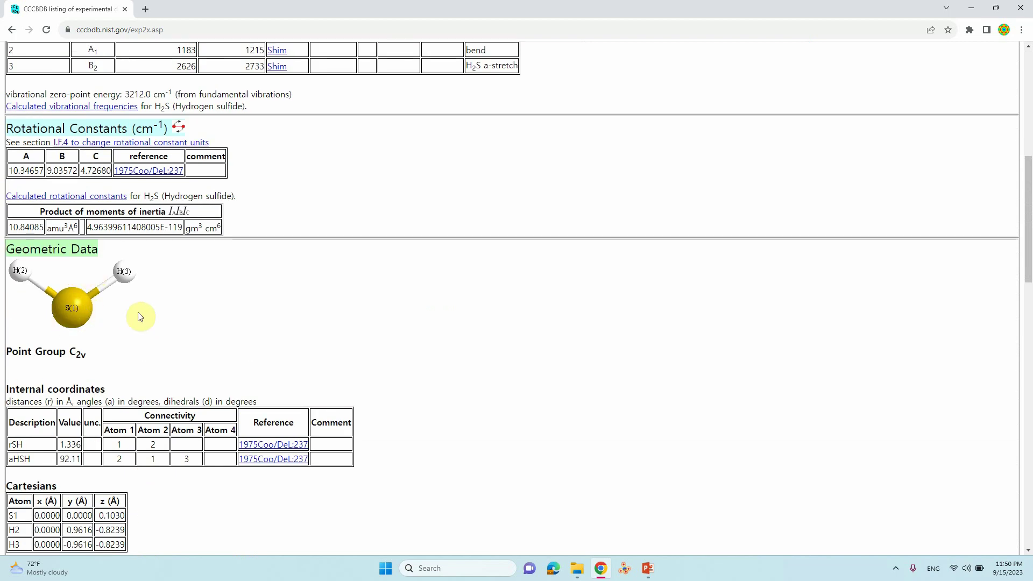
pyautogui.scroll(3, 146, 315)
pyautogui.scroll(1, 167, 299)
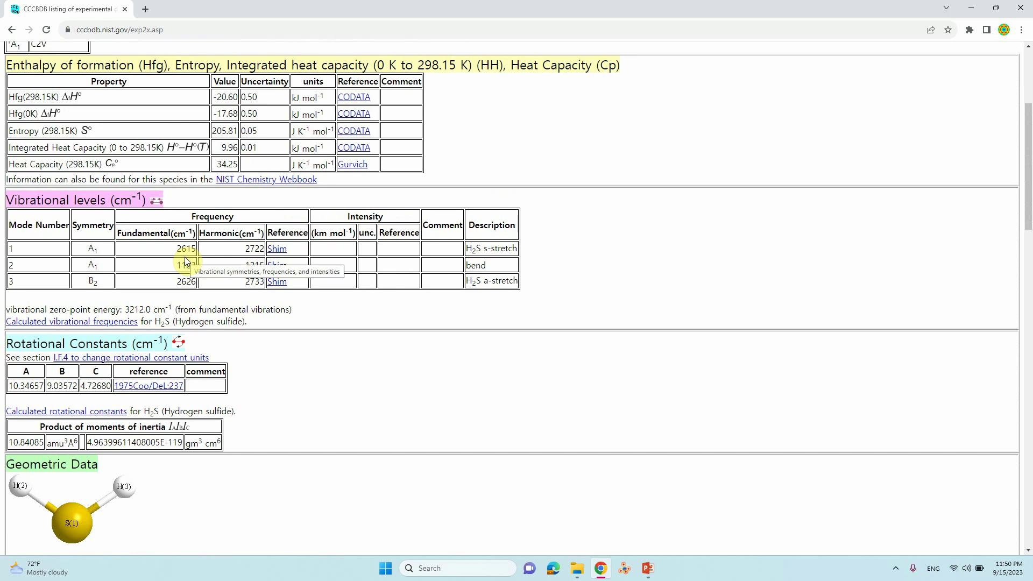
pyautogui.scroll(3, 185, 257)
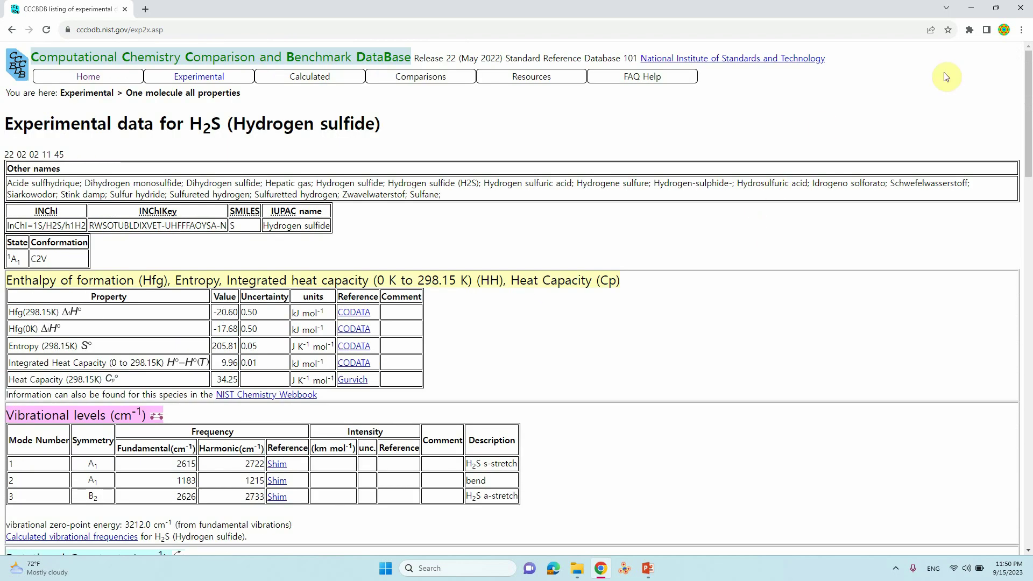